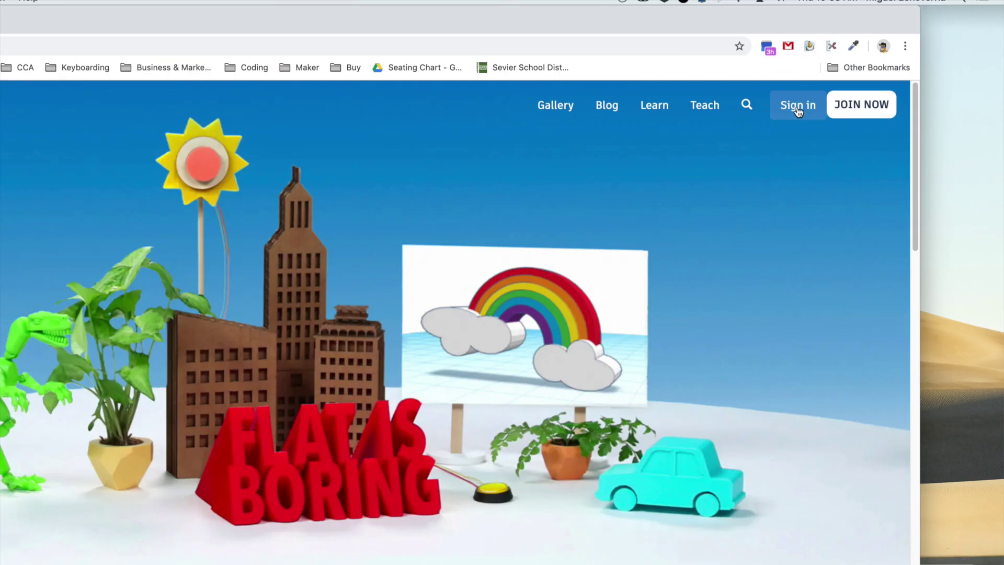
Sign in to Tinkercad with Google, dismiss the welcome message and create a new 3D design.
left_click(798, 107)
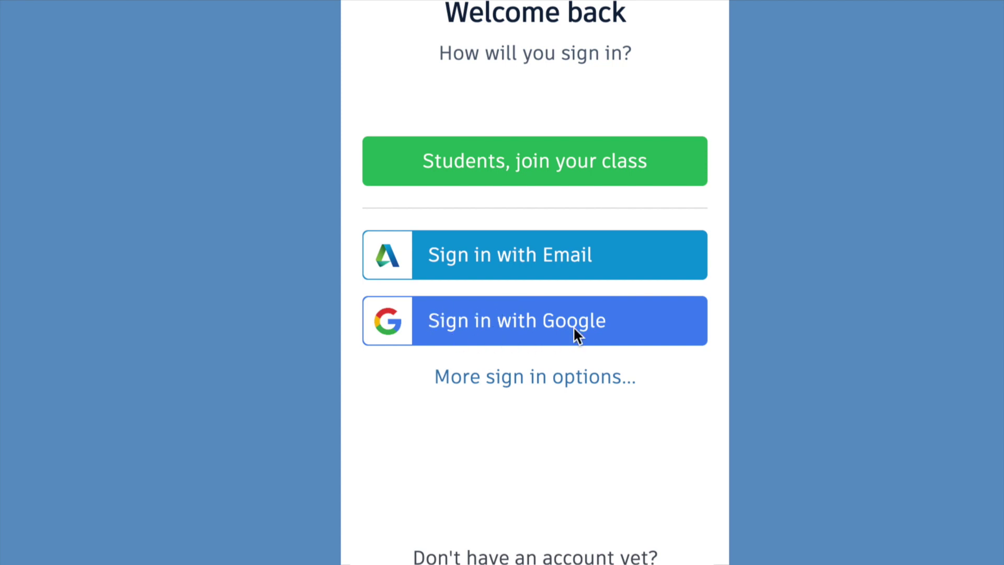
left_click(573, 328)
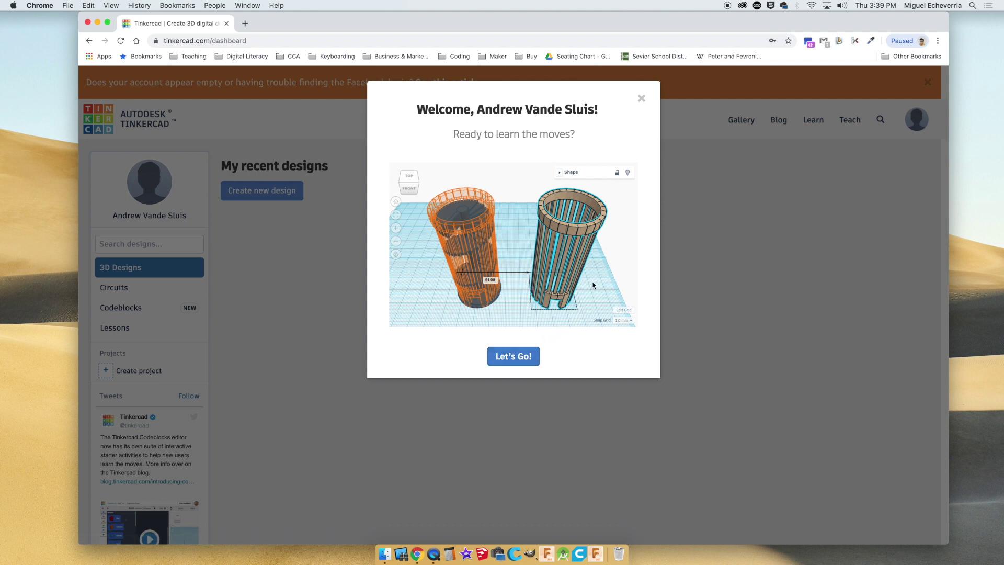
left_click(642, 99)
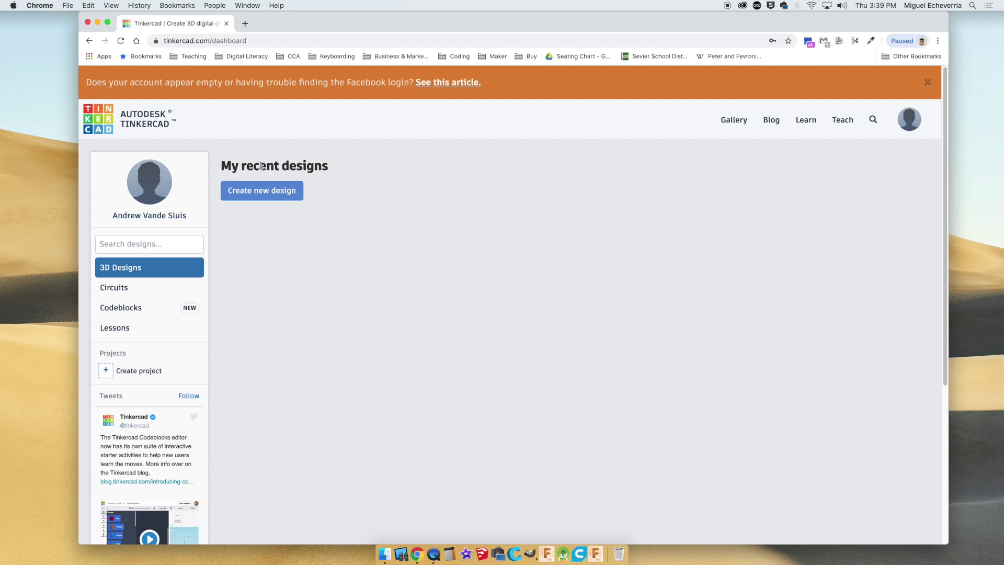
left_click(243, 197)
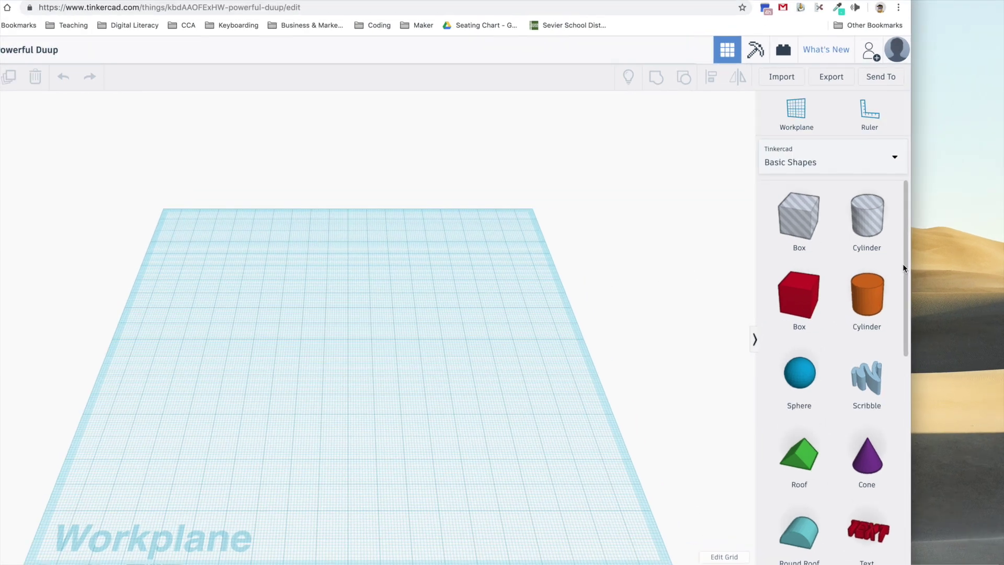
Look through the Text and numbers, Characters, Connectors and Featured shape collections, then return to Basic Shapes.
mouse_move(904, 259)
left_mouse_down()
mouse_move(899, 434)
mouse_move(907, 246)
left_mouse_up()
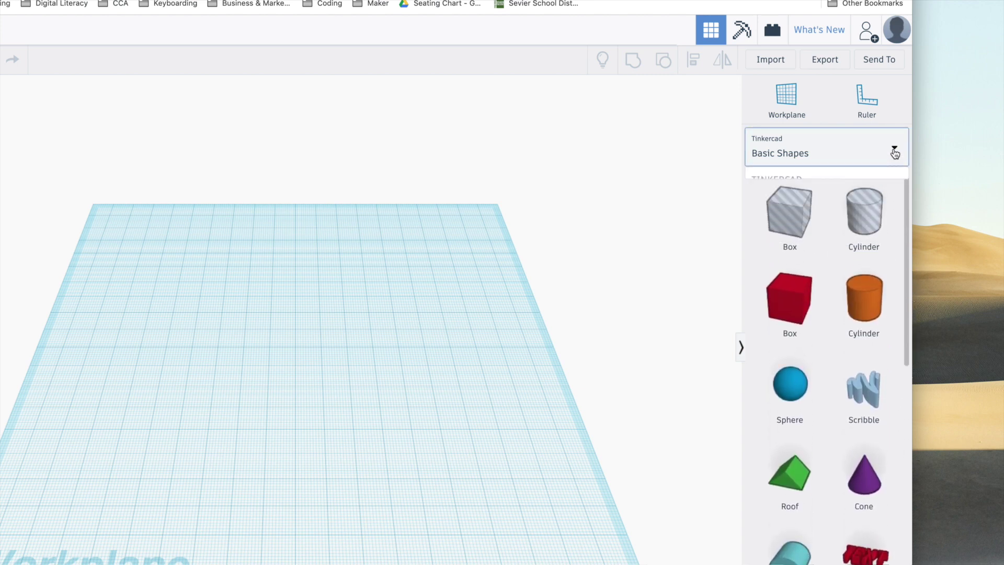
left_click(892, 155)
left_click(811, 212)
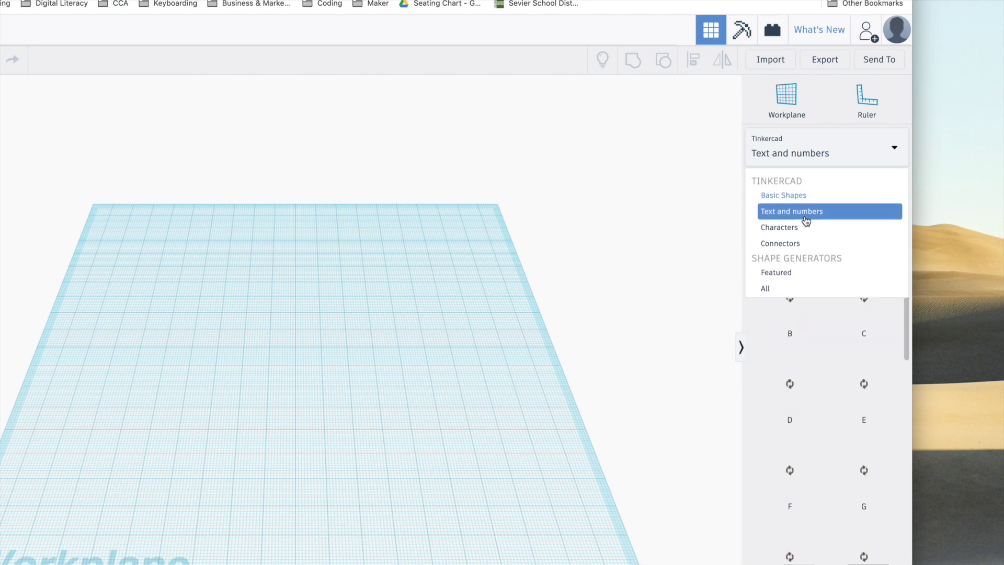
left_click(896, 150)
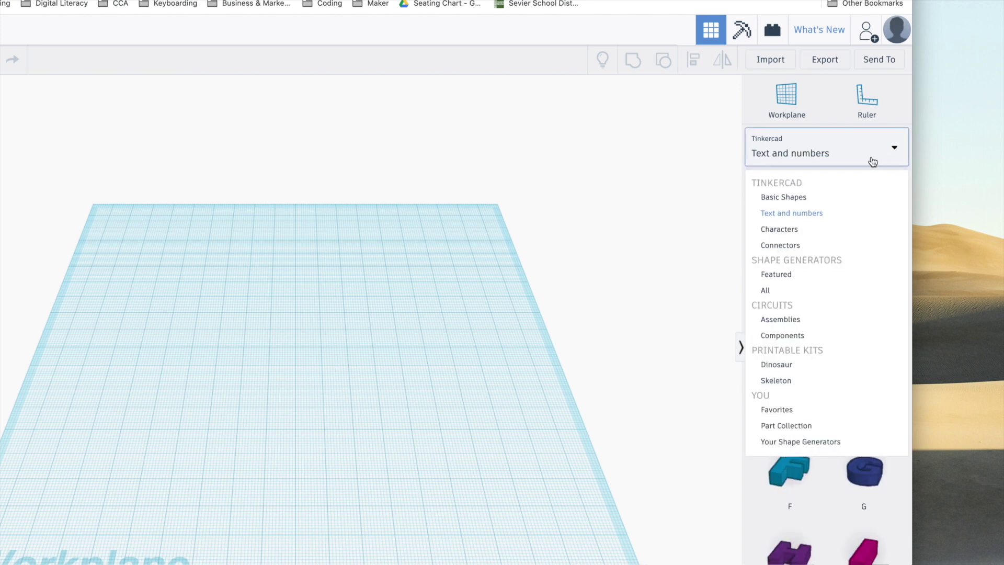
left_click(794, 230)
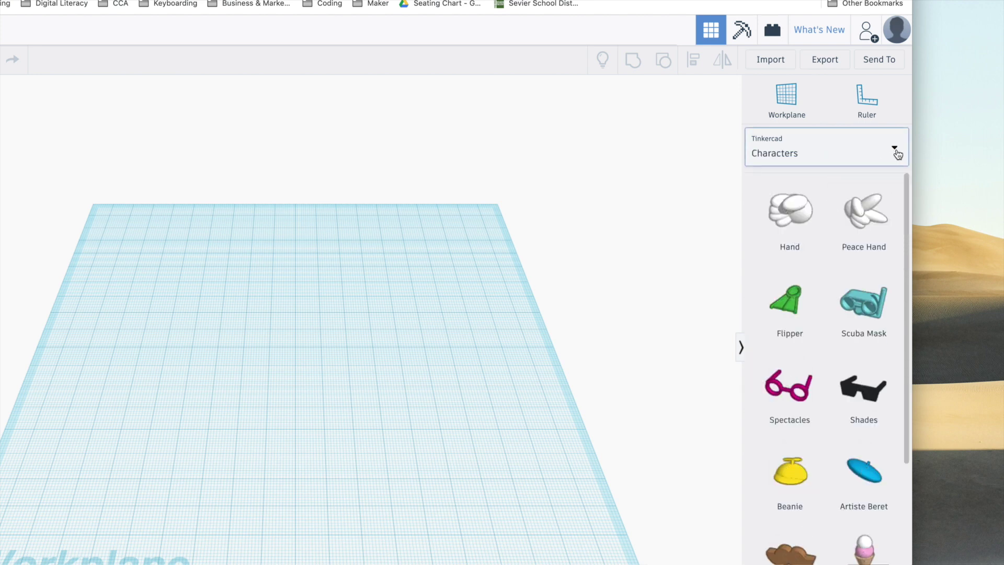
left_click(894, 151)
left_click(782, 245)
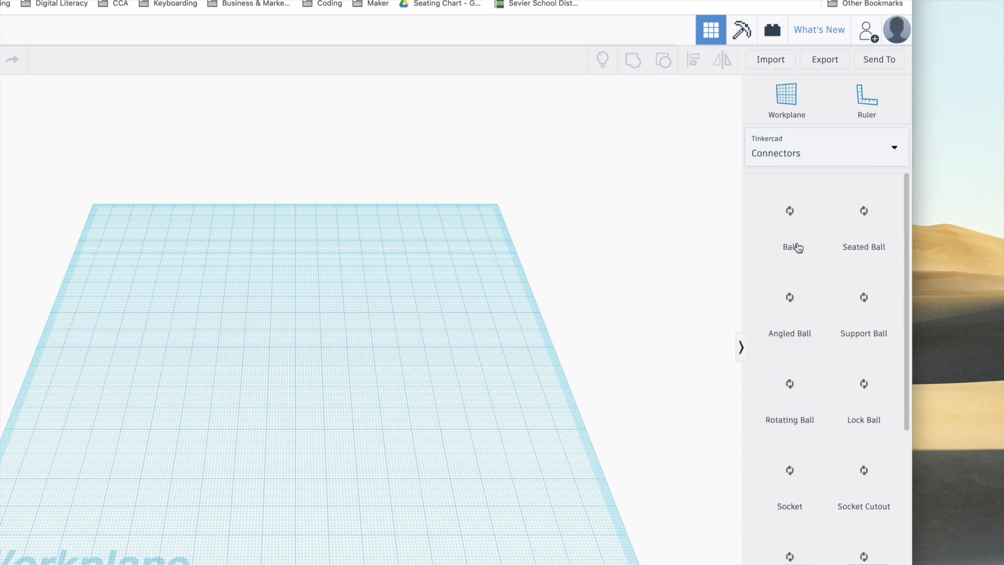
left_click(898, 148)
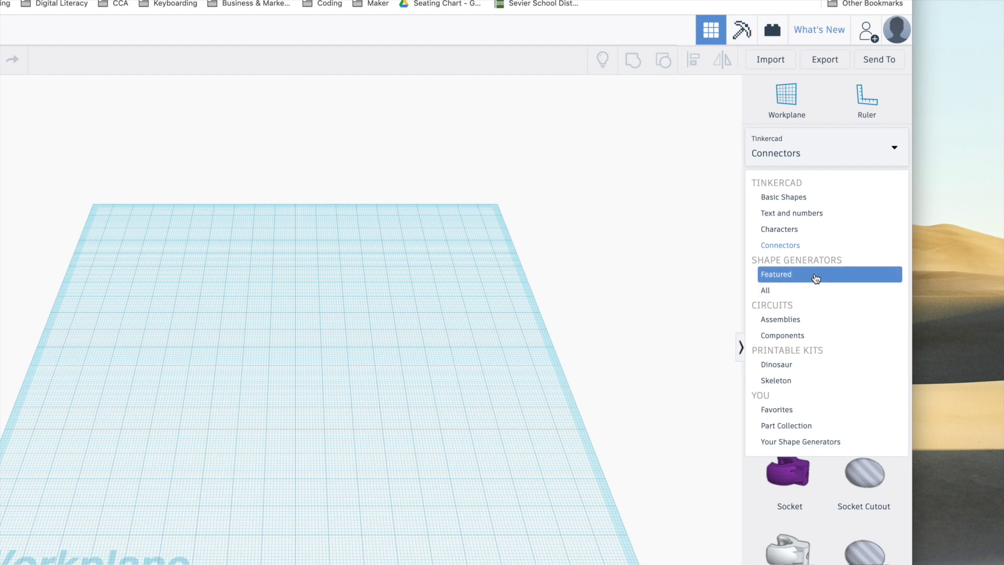
left_click(815, 277)
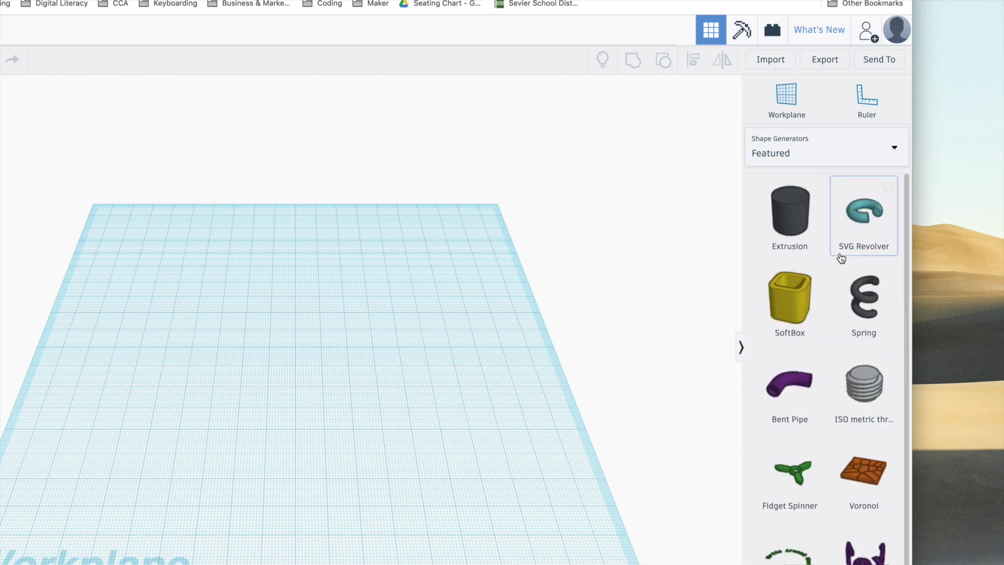
scroll(844, 261, "down", 2)
scroll(847, 264, "up", 3)
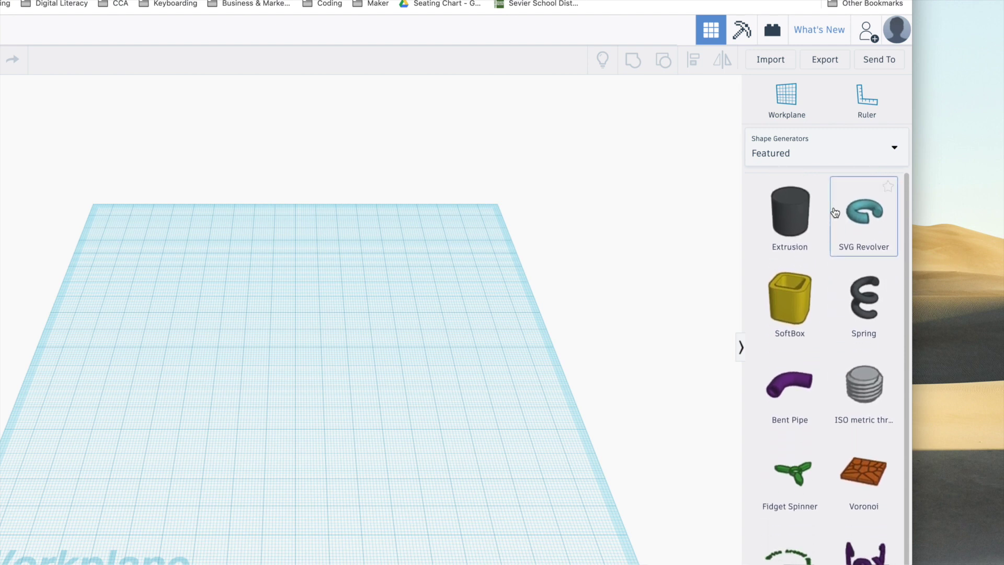
left_click(890, 149)
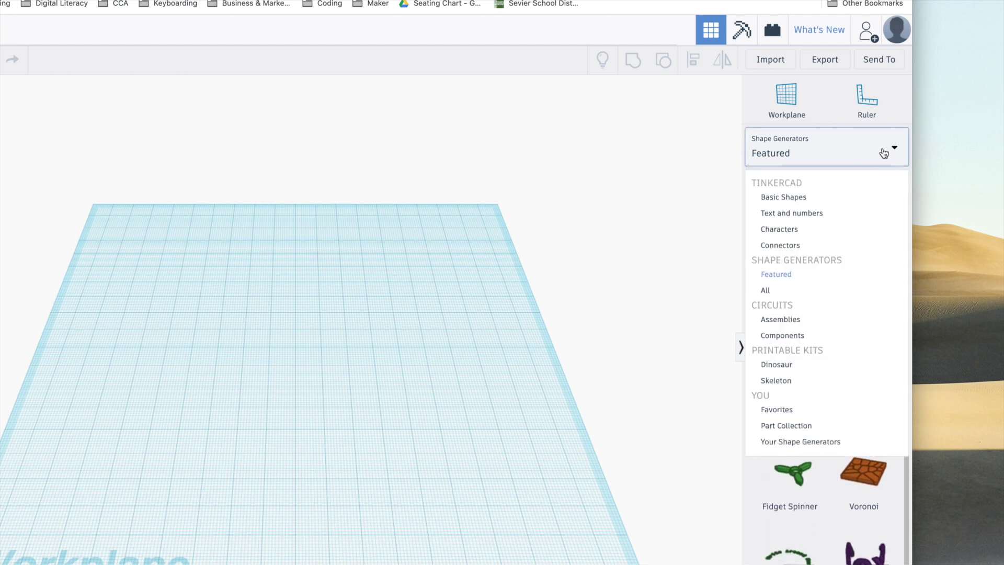
left_click(791, 197)
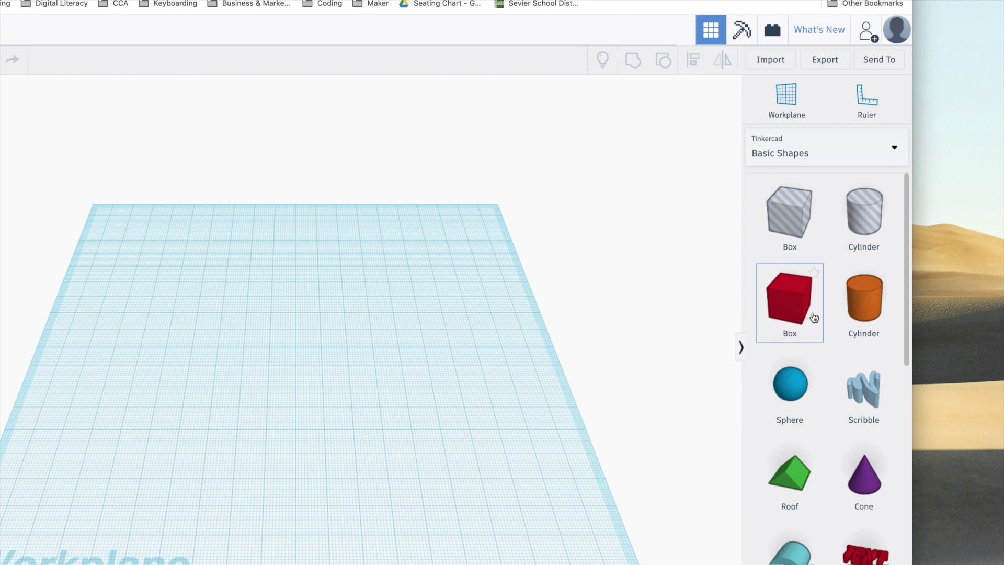
Place a solid red box near the middle of the workplane.
left_click_drag(787, 317, 285, 331)
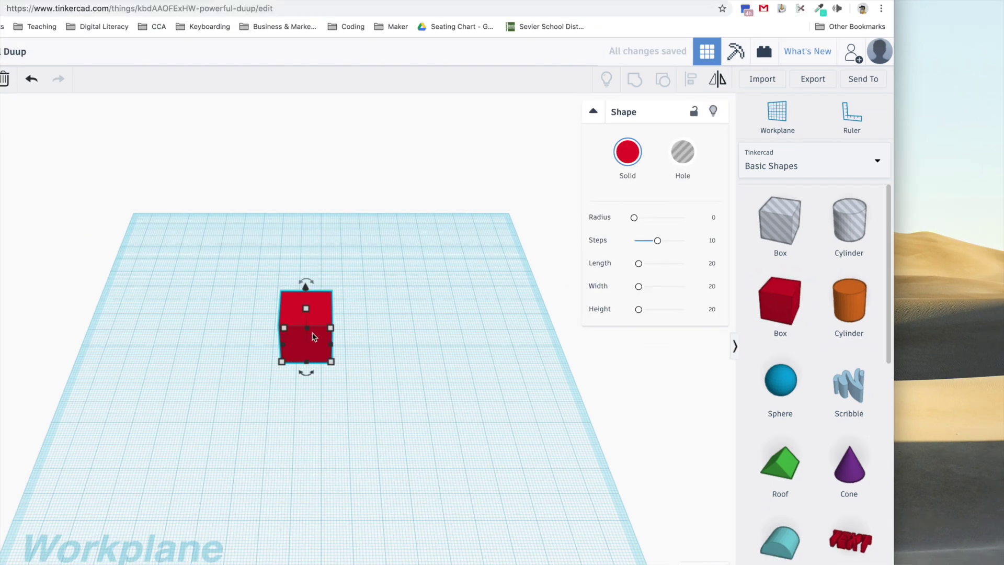
scroll(157, 415, "down", 10)
scroll(281, 346, "up", 15)
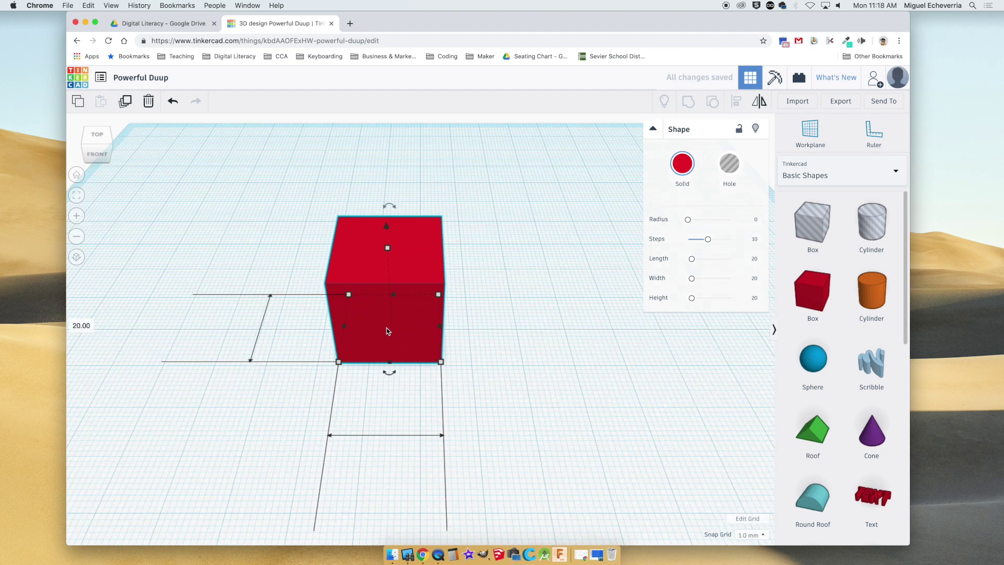
scroll(387, 330, "up", 3)
scroll(361, 331, "down", 5)
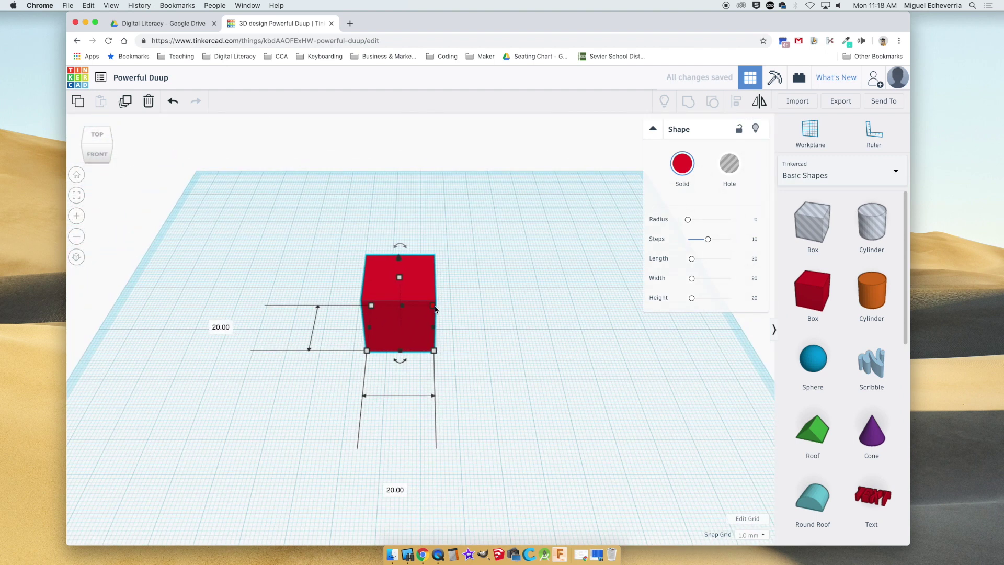
Stretch the red box sideways into a long bar and reduce its height to 10 mm.
left_click_drag(432, 331, 650, 326)
left_click_drag(370, 310, 351, 389)
left_click_drag(520, 320, 515, 347)
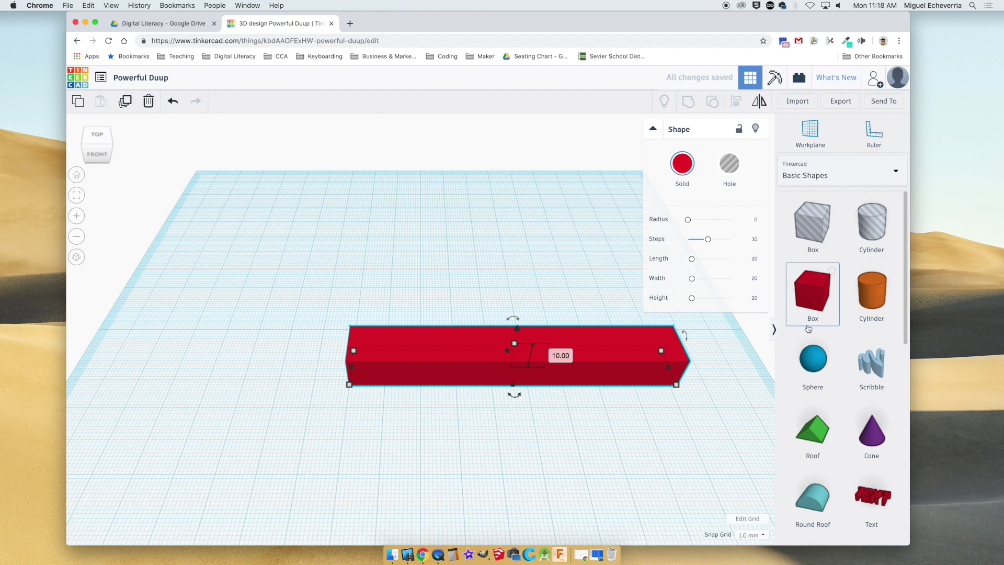
left_click(522, 437)
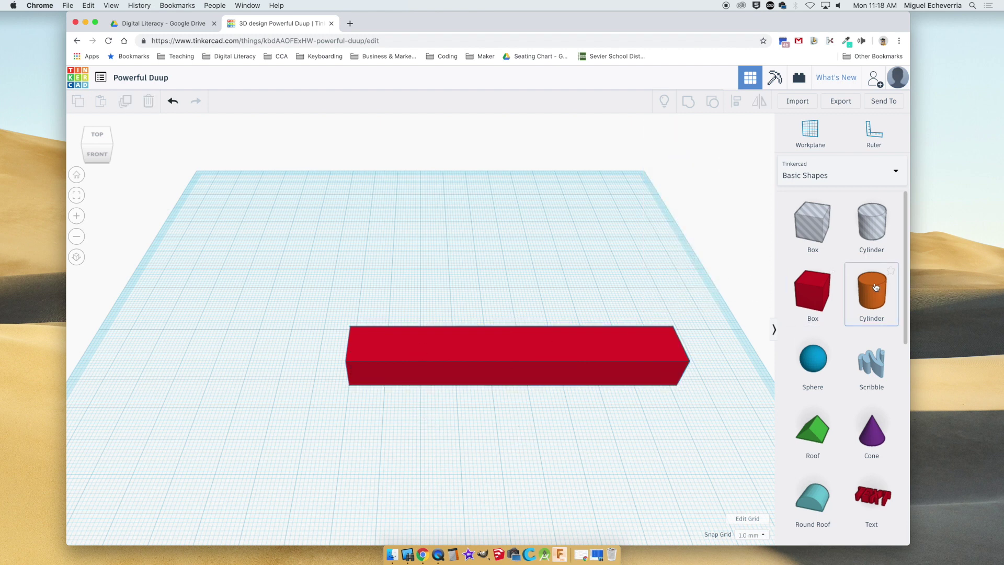
Add a solid cylinder and move it onto the left end of the red bar.
left_click_drag(876, 286, 387, 282)
left_click_drag(395, 243, 406, 317)
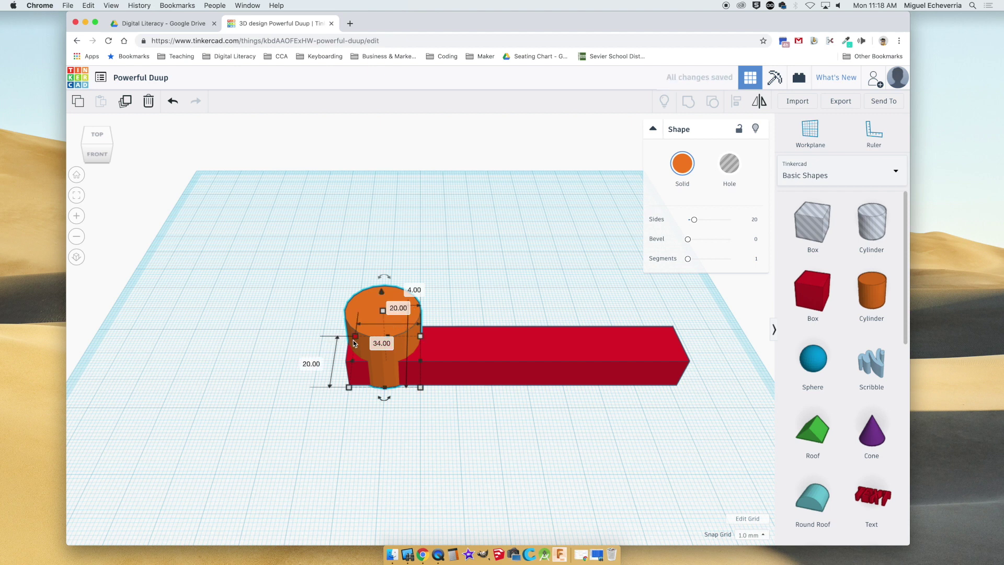
Shrink the cylinder's footprint and position it within the bar's width near the left end.
scroll(314, 339, "down", 2)
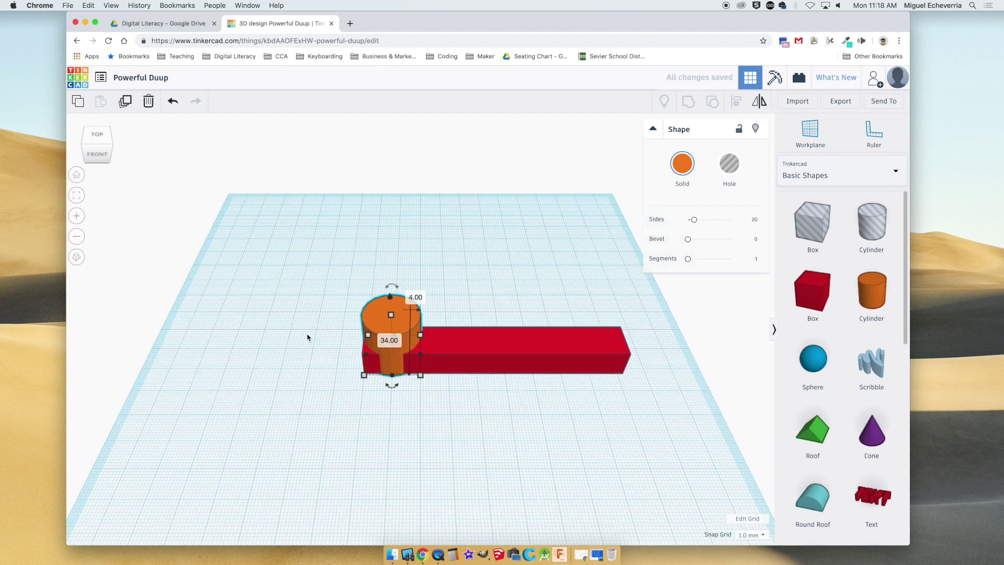
scroll(307, 336, "down", 5)
scroll(337, 330, "up", 10)
right_click_drag(257, 346, 389, 299)
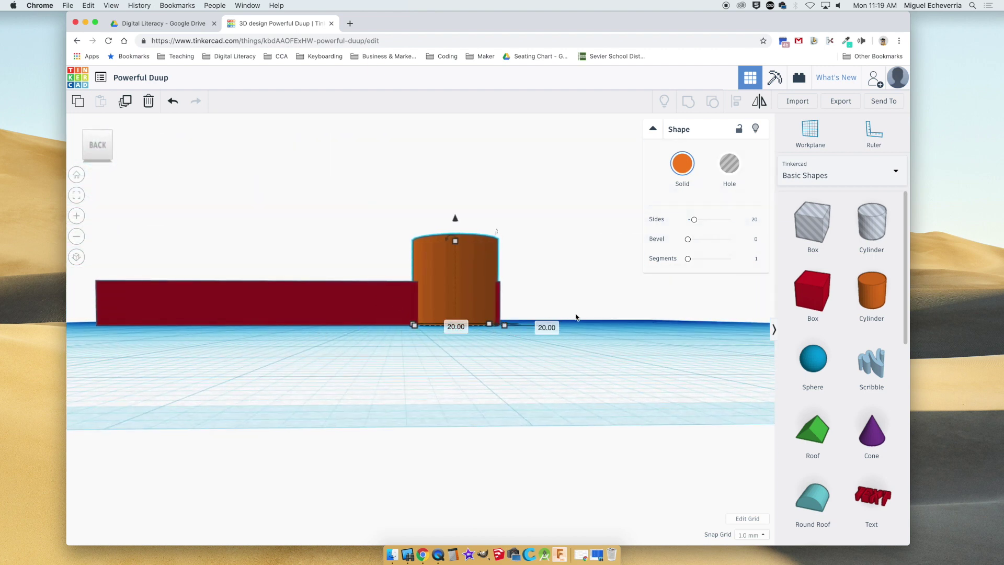
right_click_drag(551, 325, 469, 351)
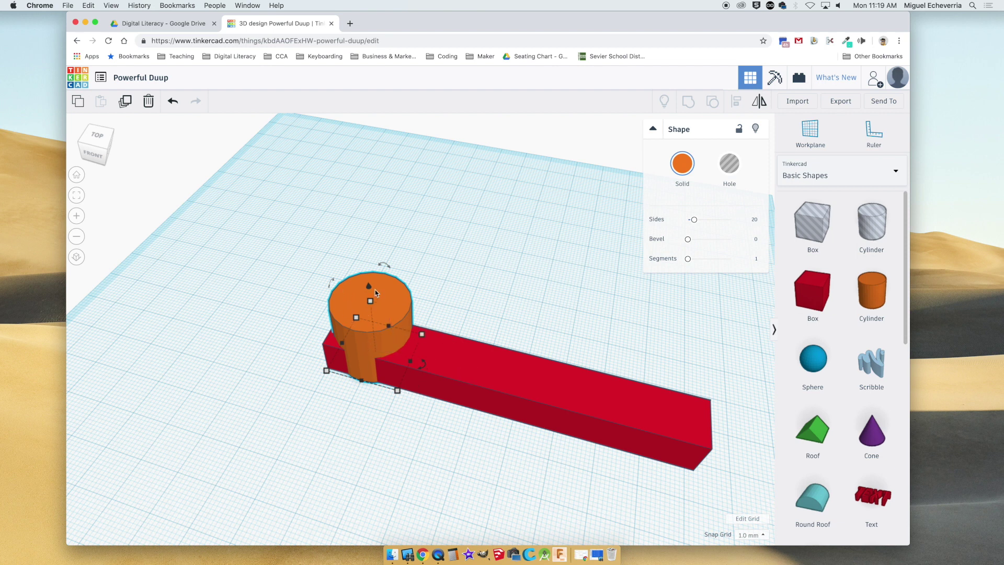
left_click_drag(397, 390, 384, 361)
left_click_drag(383, 312, 397, 330)
left_click_drag(396, 393, 389, 379)
mouse_move(387, 329)
left_mouse_down()
mouse_move(531, 363)
mouse_move(380, 326)
left_mouse_up()
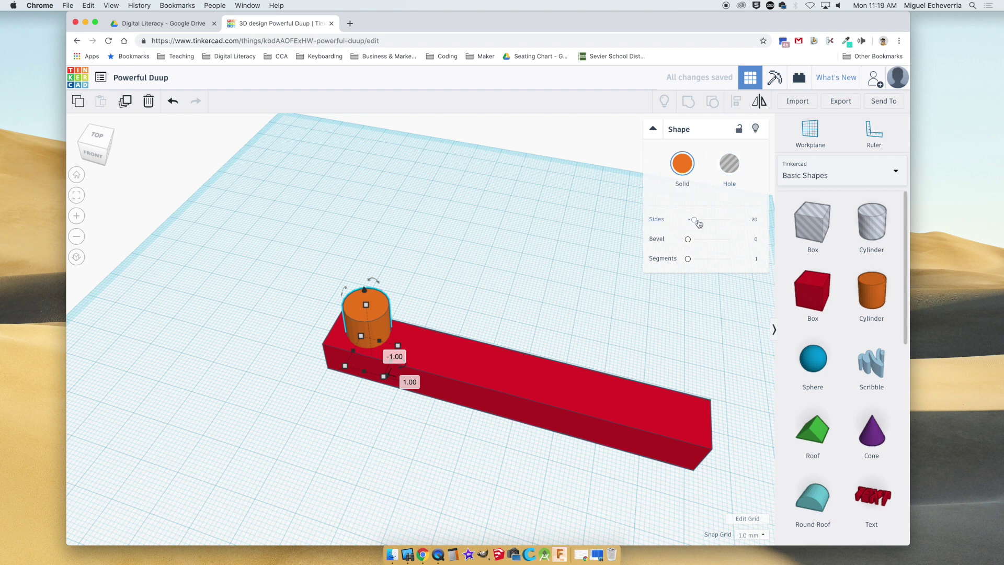
Set the cylinder to 17 sides and 0.45 bevel, and the bar to 5 steps, length 21.93, width 19.63 and height 17.33.
left_click_drag(696, 224, 694, 245)
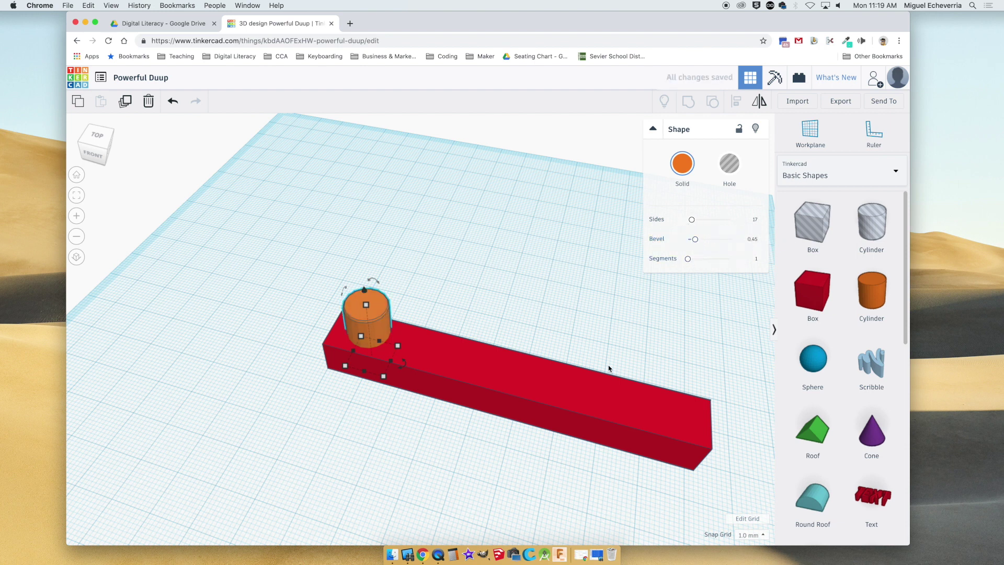
left_click(604, 386)
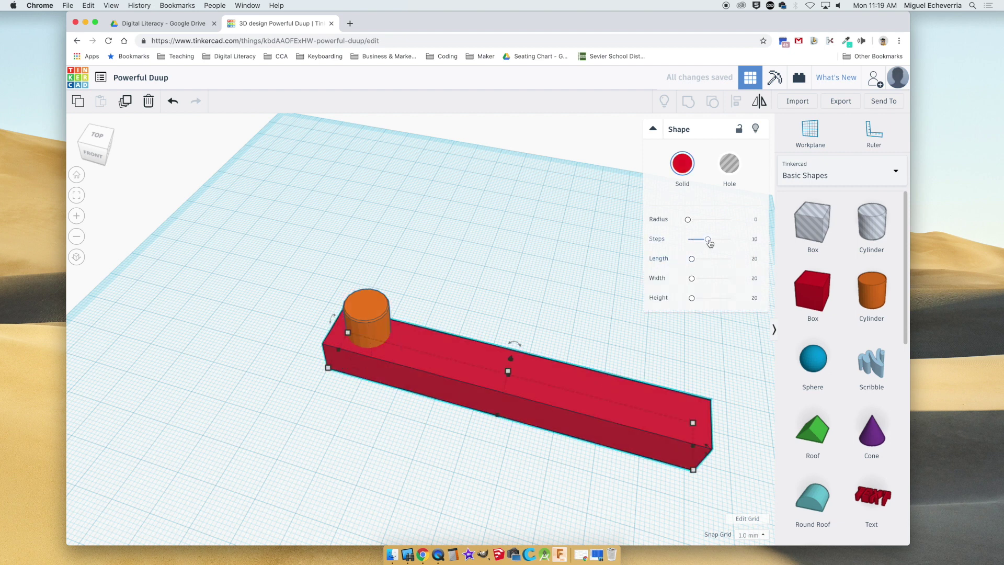
left_click_drag(689, 225, 691, 298)
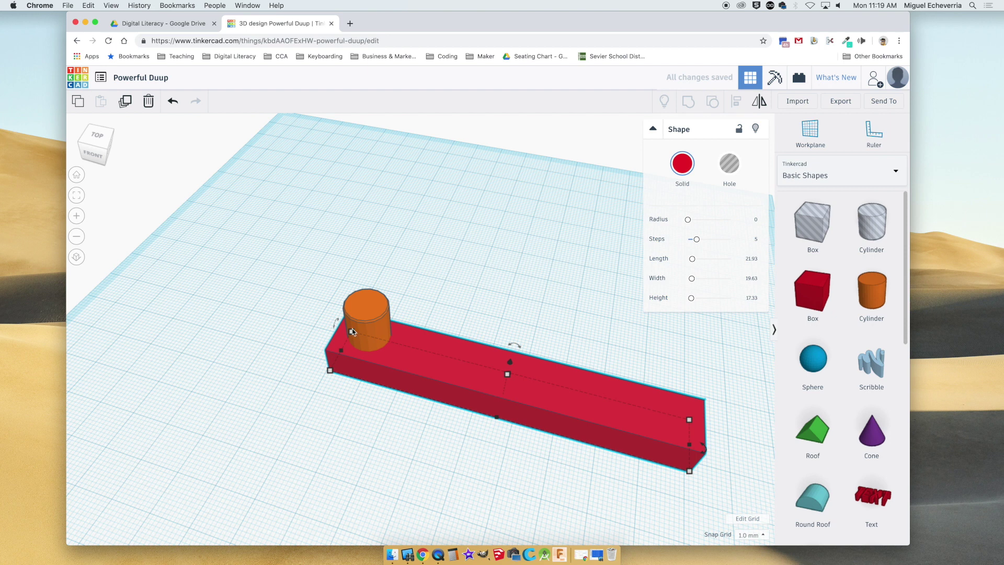
left_click(314, 429)
Turn the cylinder into a hole and group it with the red bar to cut a round through hole.
left_click(360, 335)
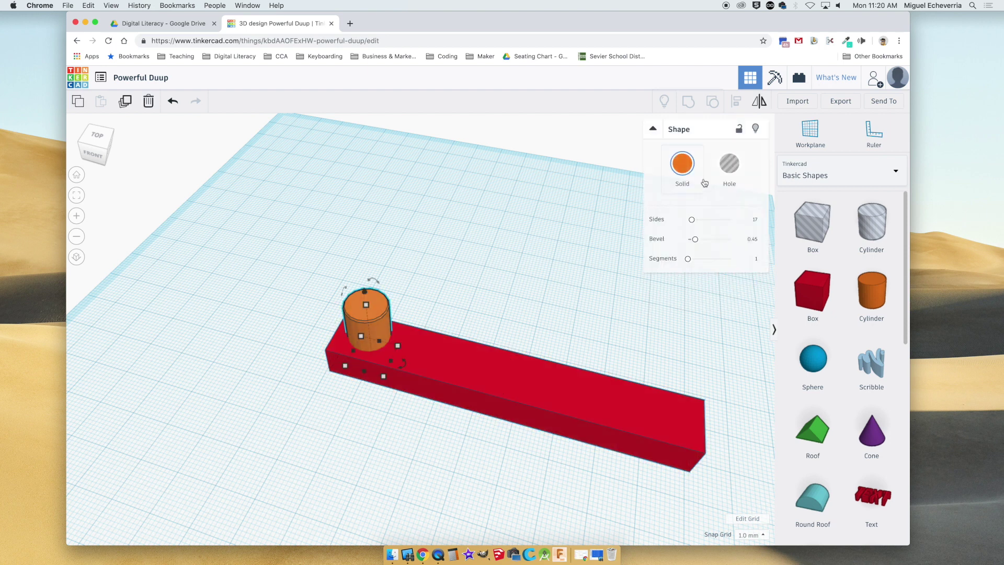
left_click(735, 170)
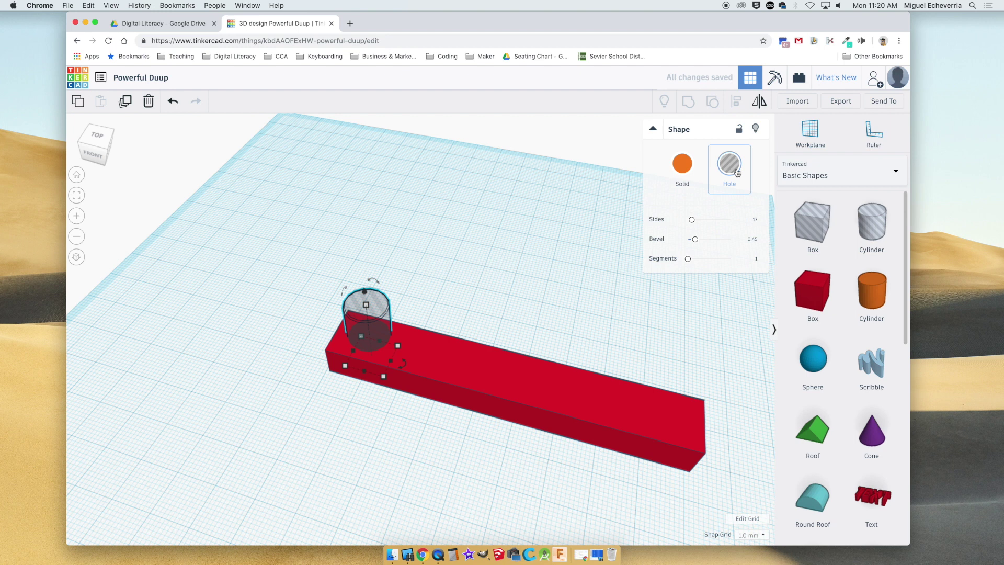
left_click(436, 361, "shift")
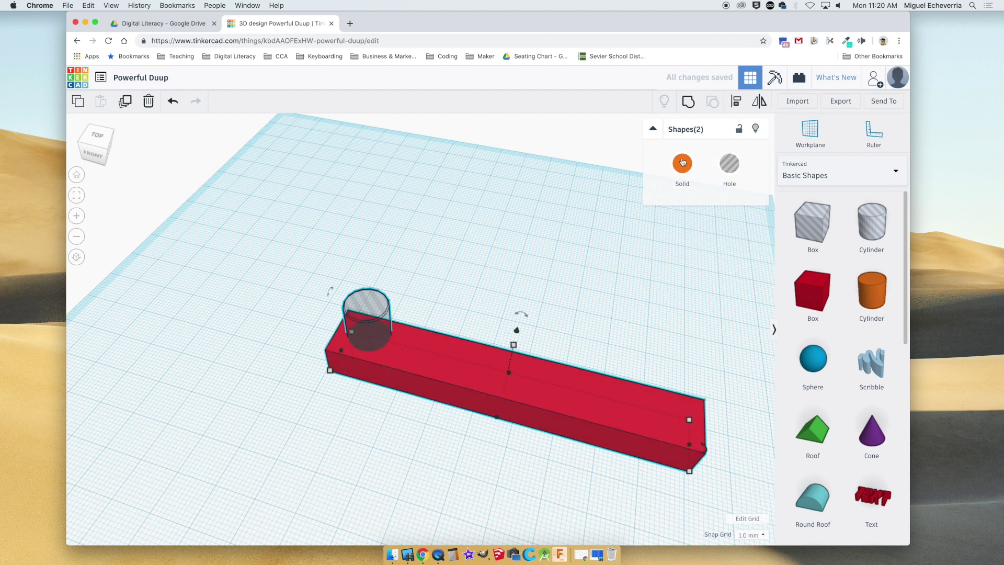
left_click(688, 108)
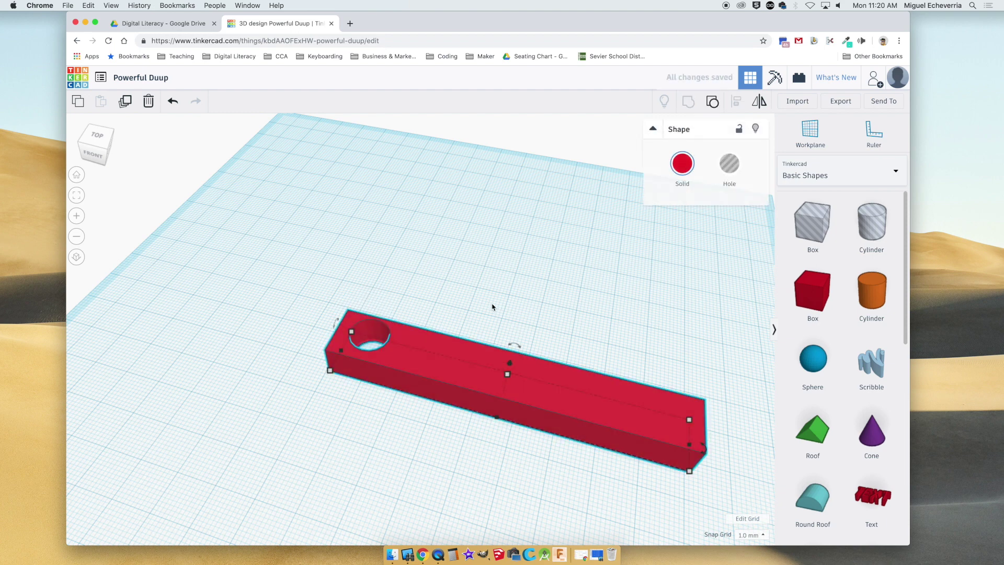
left_click(335, 381)
Browse the Basic Shapes and Characters libraries and return to Basic Shapes.
right_click_drag(310, 387, 506, 418)
right_click_drag(335, 411, 358, 399)
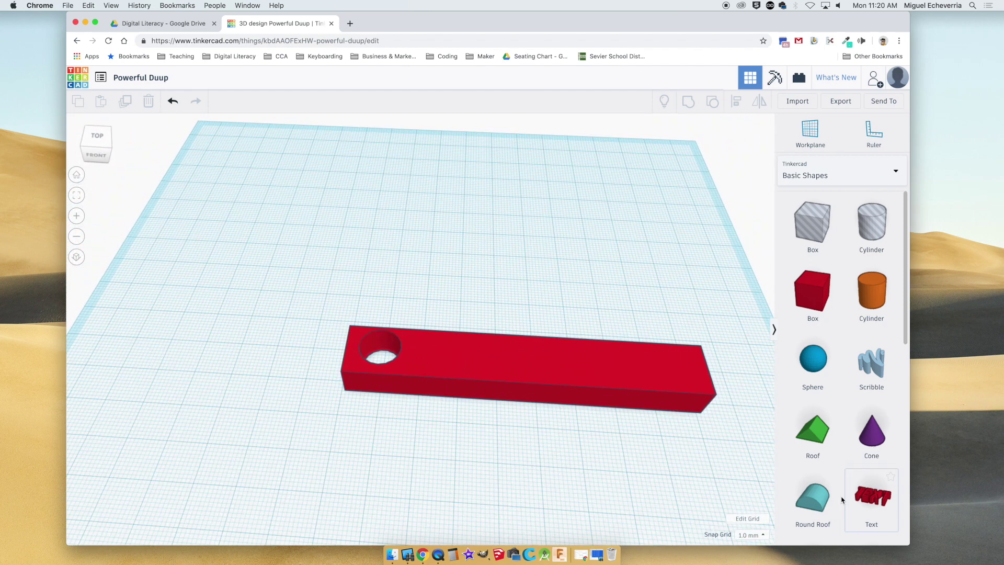
scroll(907, 220, "down", 10)
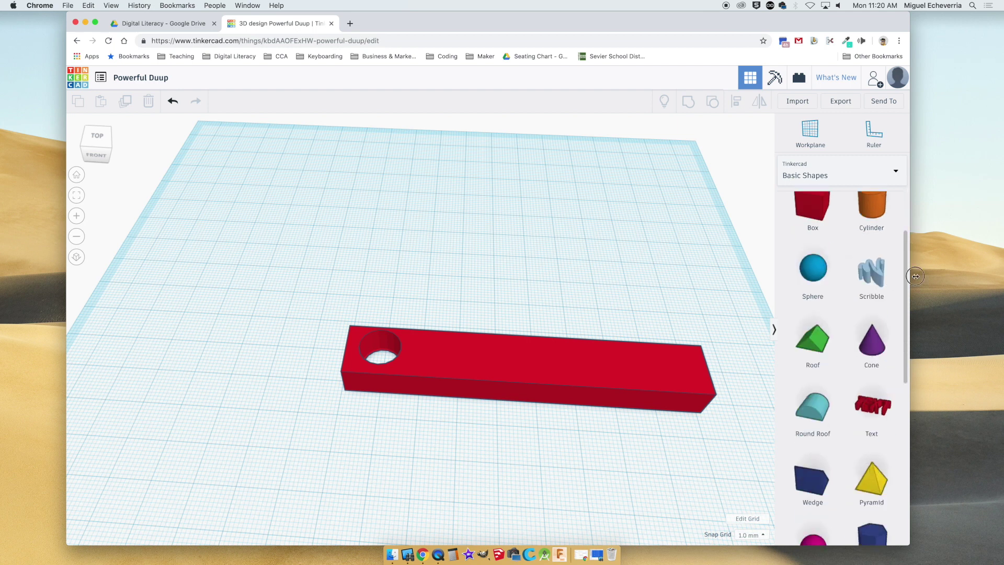
left_click(897, 171)
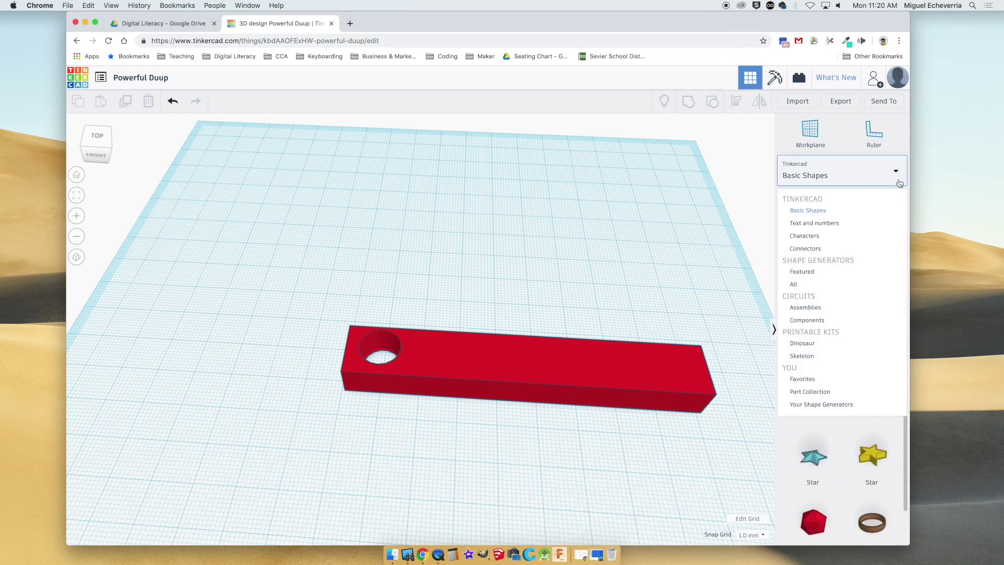
left_click(819, 239)
left_click_drag(902, 277, 927, 334)
left_click(884, 173)
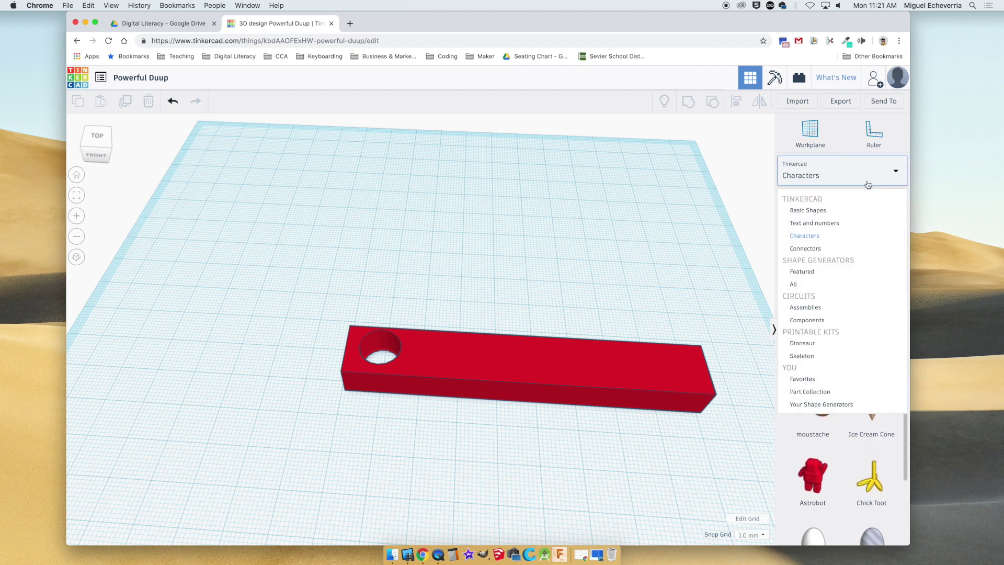
left_click(831, 212)
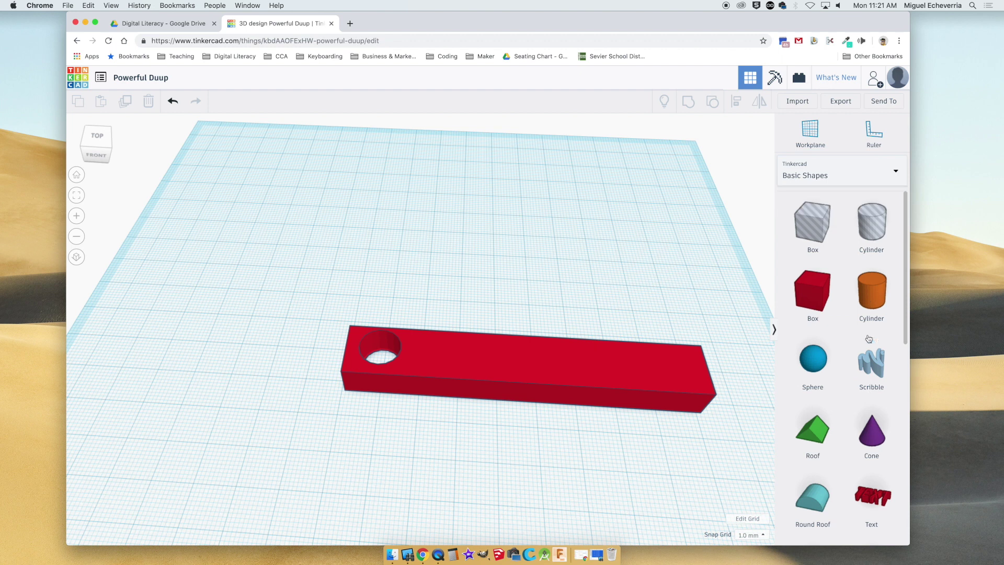
Place a Scribble shape on the workplane behind the bar and draw a closed heart outline in it.
left_click(872, 374)
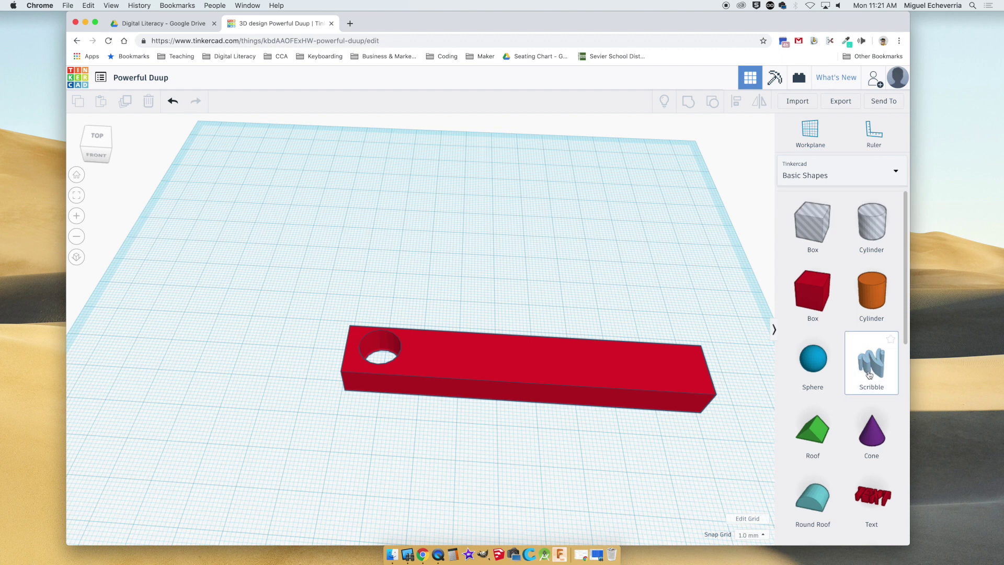
left_click(494, 312)
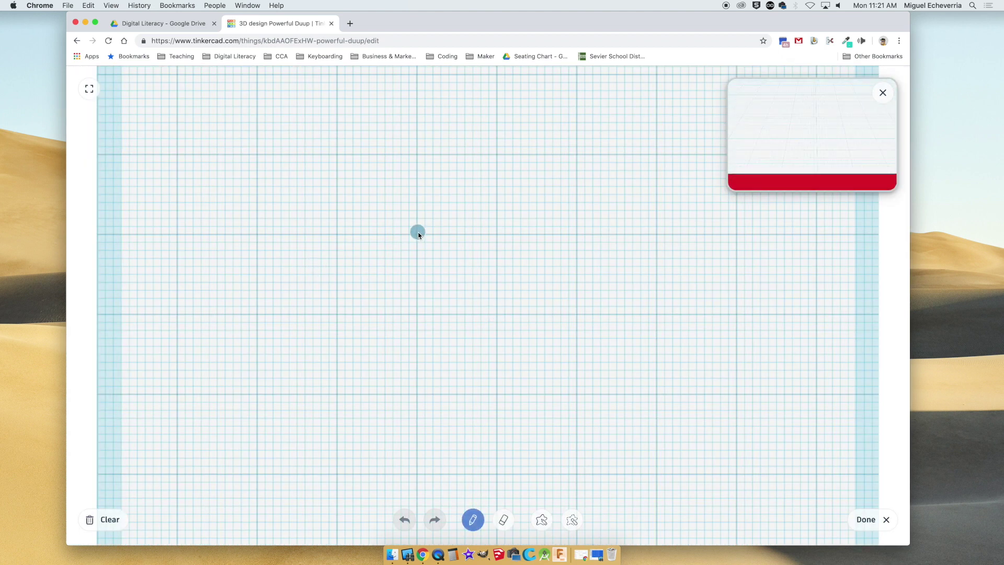
mouse_move(416, 225)
left_mouse_down()
mouse_move(374, 206)
mouse_move(350, 237)
mouse_move(407, 372)
left_mouse_up()
mouse_move(422, 233)
left_mouse_down()
mouse_move(460, 213)
mouse_move(473, 297)
mouse_move(407, 365)
mouse_move(417, 360)
left_mouse_up()
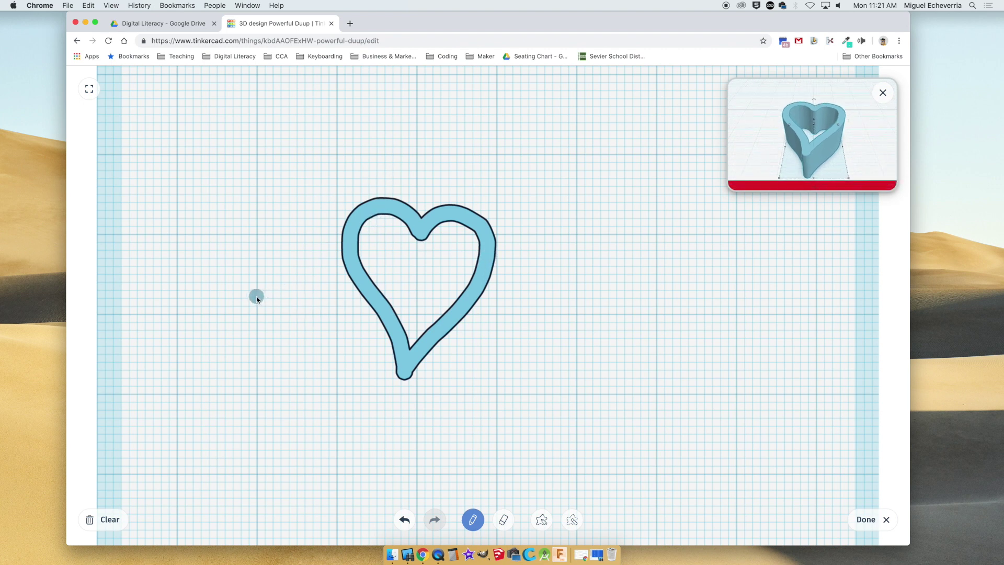
Draw an arrow passing through the heart, with an arrowhead on the right and feathers on the left, and finish the scribble.
left_click_drag(241, 297, 354, 282)
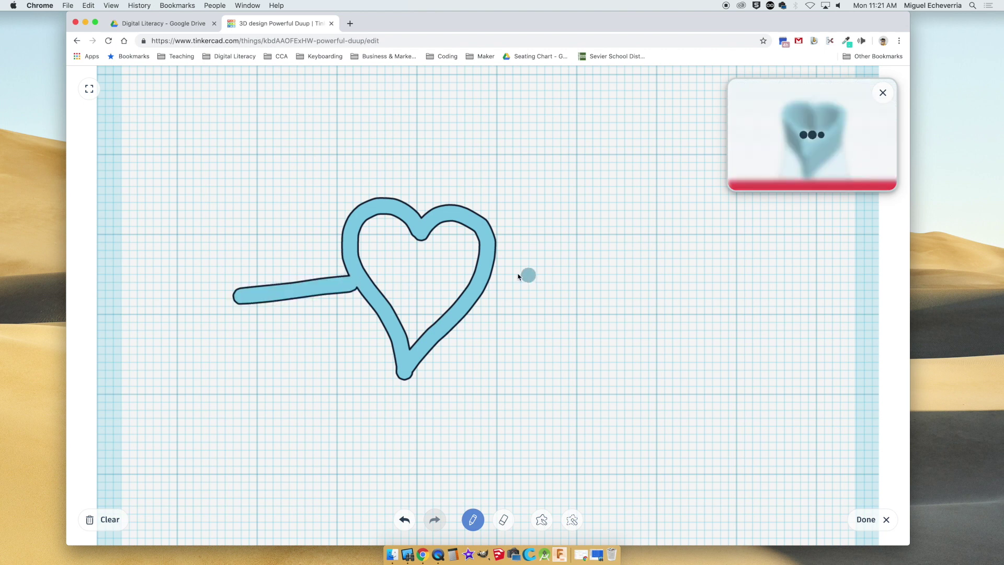
mouse_move(496, 272)
left_mouse_down()
mouse_move(587, 260)
mouse_move(552, 316)
left_mouse_up()
left_click_drag(257, 297, 207, 274)
mouse_move(283, 283)
left_mouse_down()
mouse_move(251, 272)
mouse_move(225, 320)
left_mouse_up()
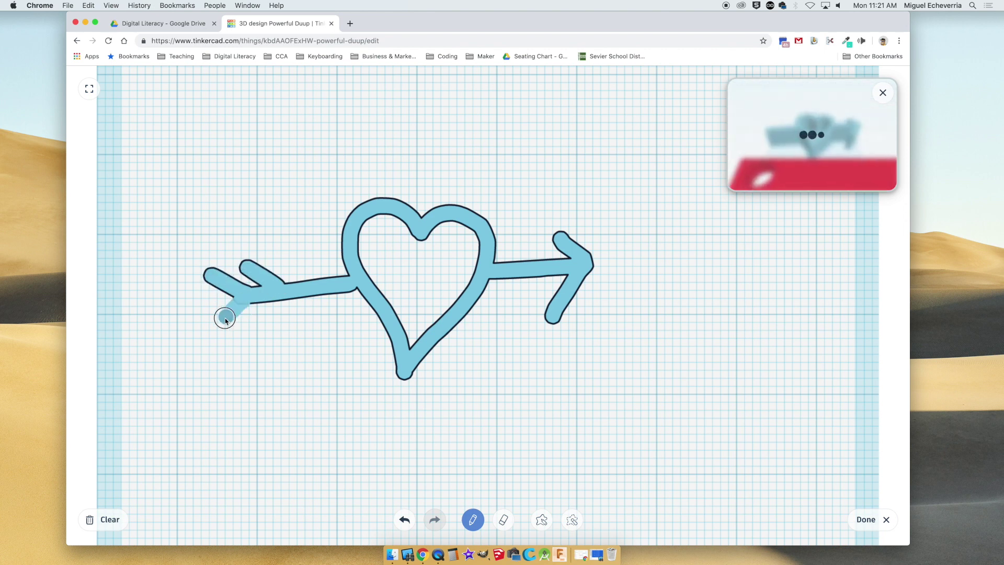
left_click_drag(278, 302, 254, 320)
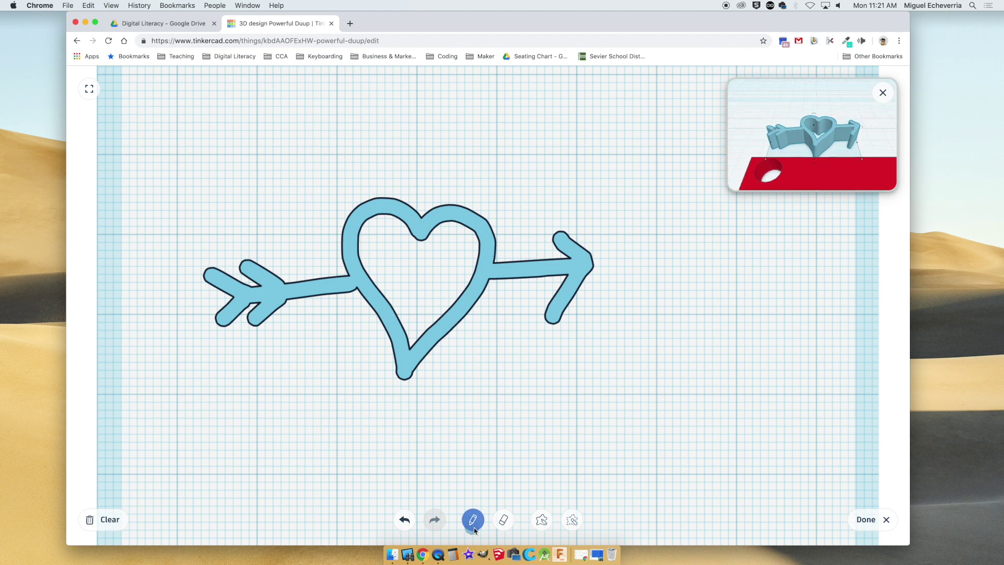
left_click(865, 520)
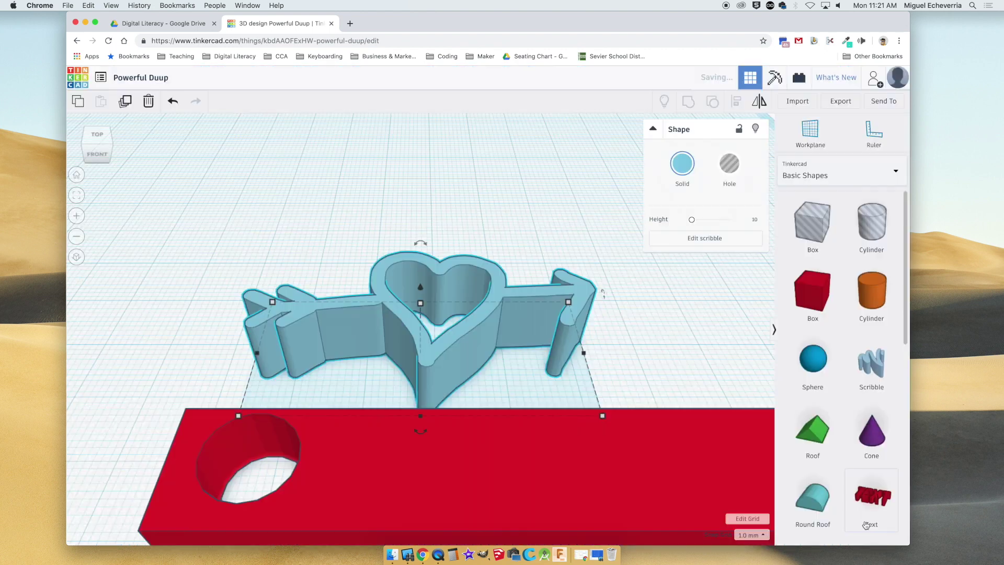
Move the heart-and-arrow scribble onto the bar beside the round hole and raise it to stand out slightly above the top face.
mouse_move(281, 305)
left_mouse_down()
mouse_move(277, 325)
mouse_move(407, 345)
mouse_move(464, 343)
mouse_move(459, 448)
mouse_move(496, 474)
left_mouse_up()
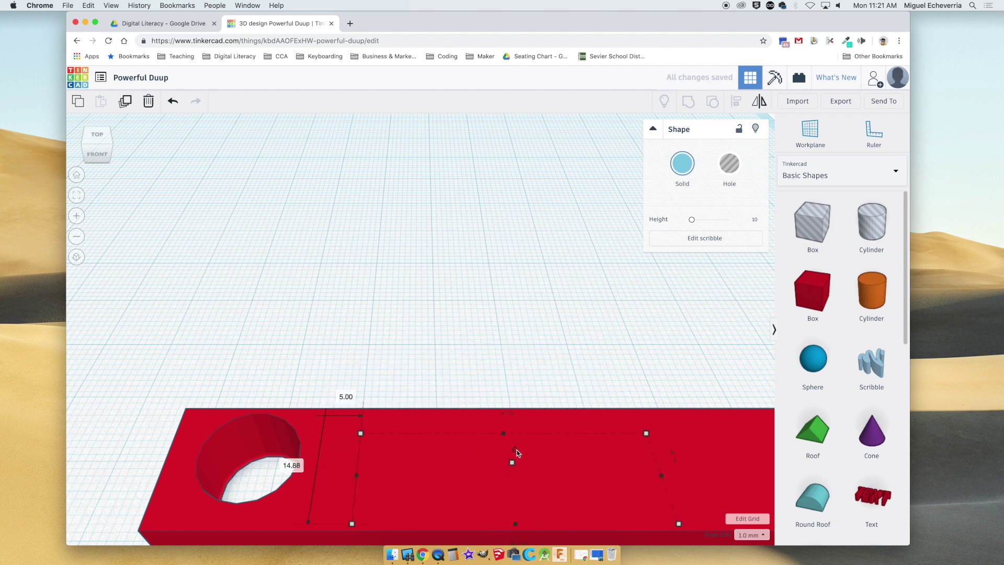
right_click_drag(539, 506, 522, 487)
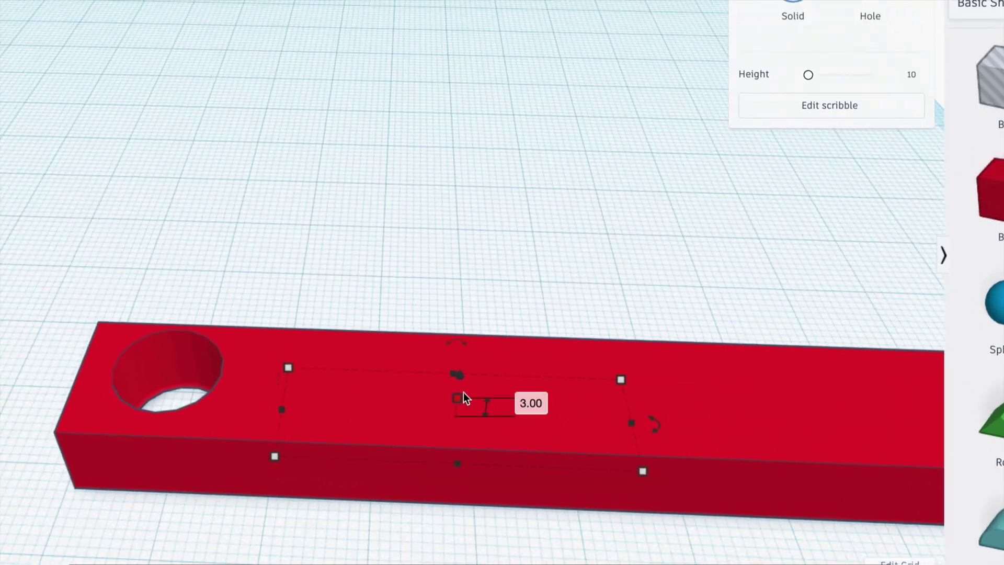
scroll(470, 413, "down", 5)
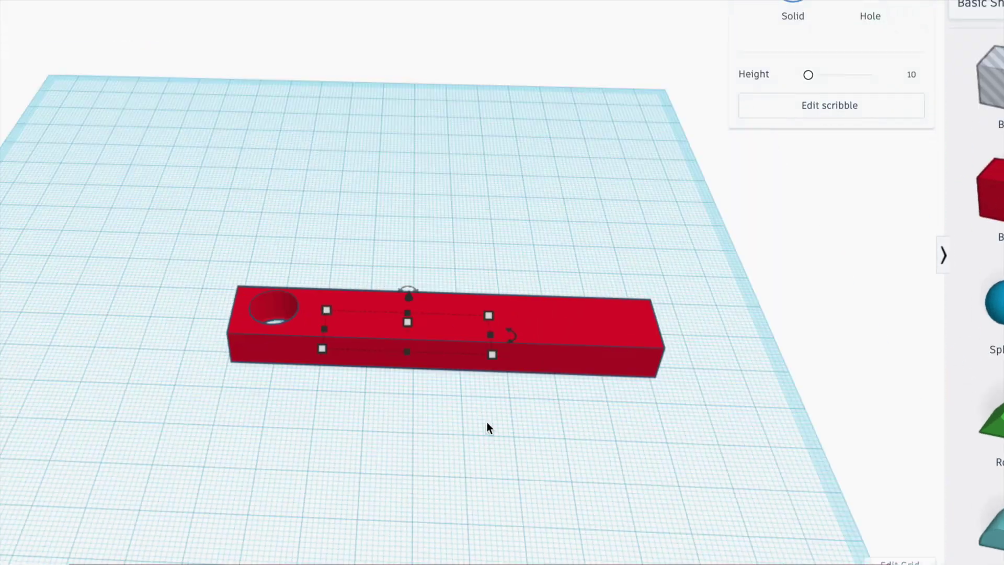
scroll(413, 330, "up", 5)
scroll(397, 316, "up", 2)
mouse_move(462, 377)
left_mouse_down()
mouse_move(478, 306)
mouse_move(478, 321)
left_mouse_up()
left_click_drag(466, 385, 480, 416)
left_click(329, 507)
Export everything in the design as an .STL file for 3D printing.
right_click_drag(328, 507, 312, 403)
scroll(408, 410, "down", 5)
scroll(367, 239, "up", 10)
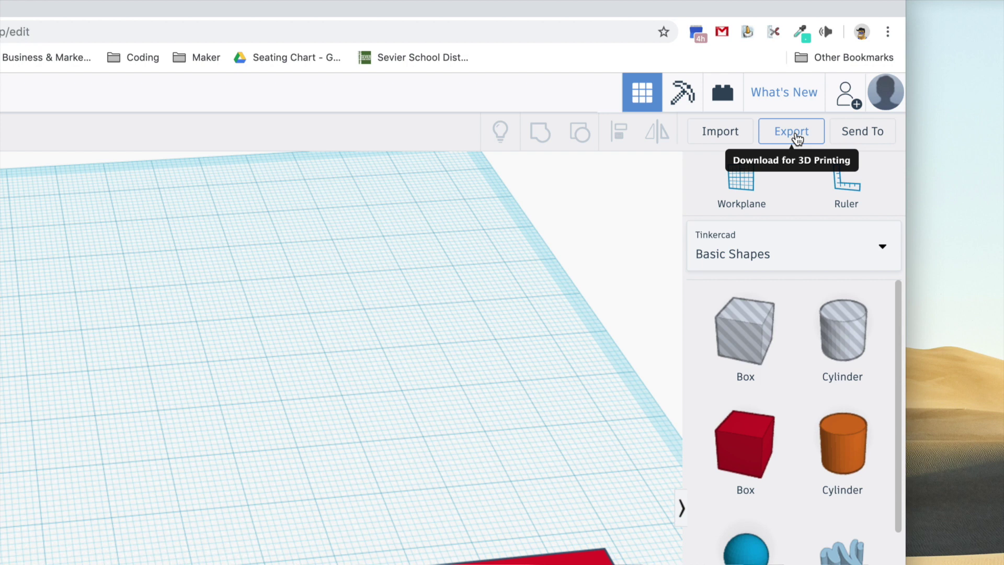
left_click(794, 135)
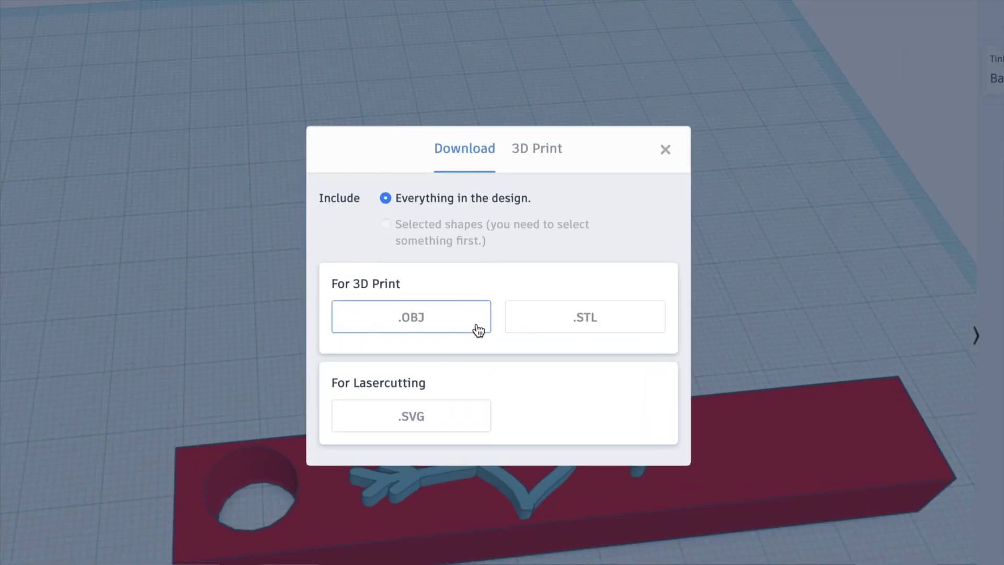
left_click(571, 330)
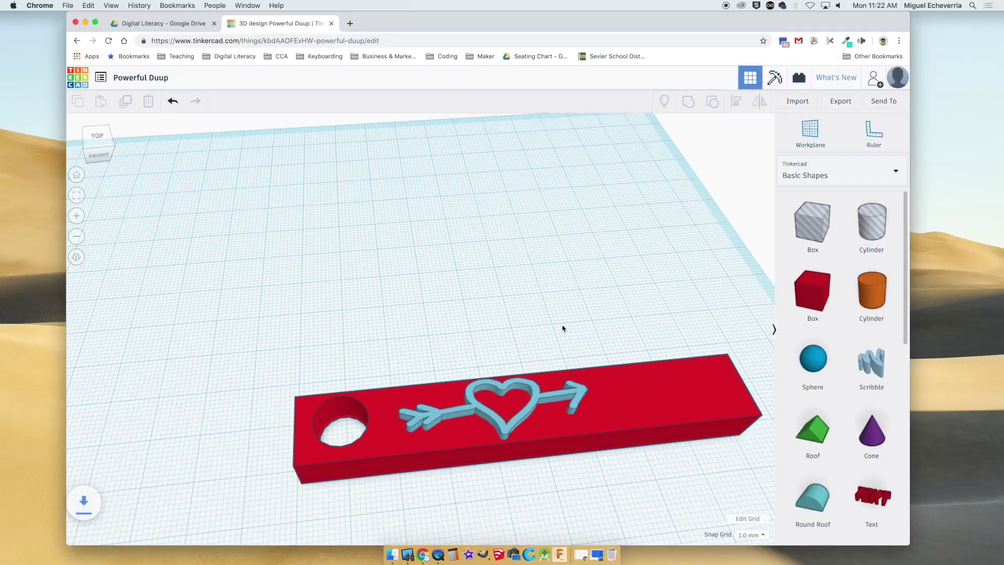